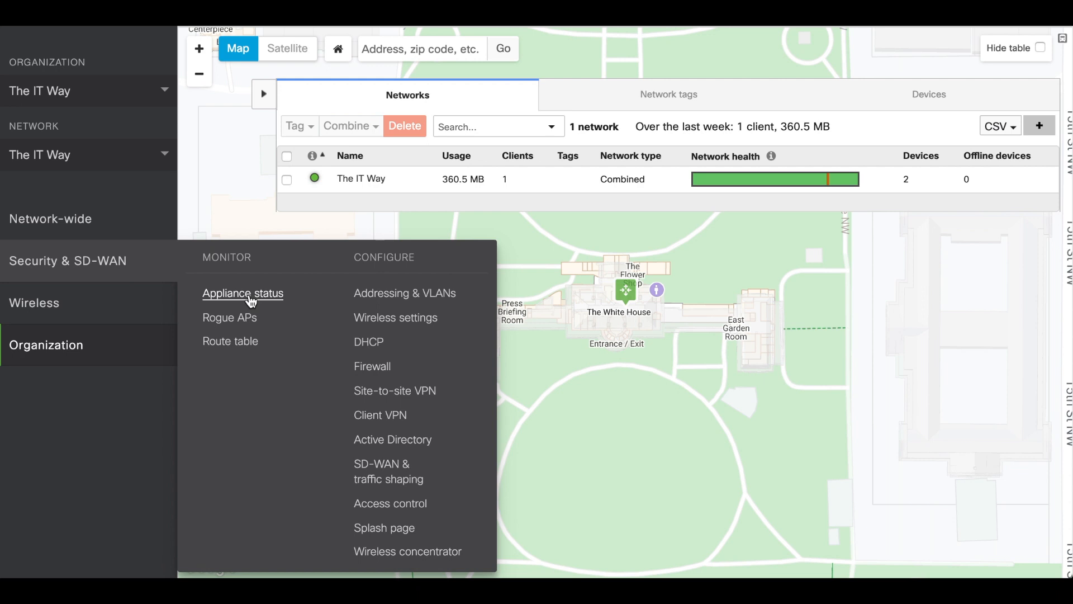
Step: View the WAN 1 and WAN 2 uplink configuration on the security appliance's status page
{"action": "left_click", "coordinate": [251, 302]}
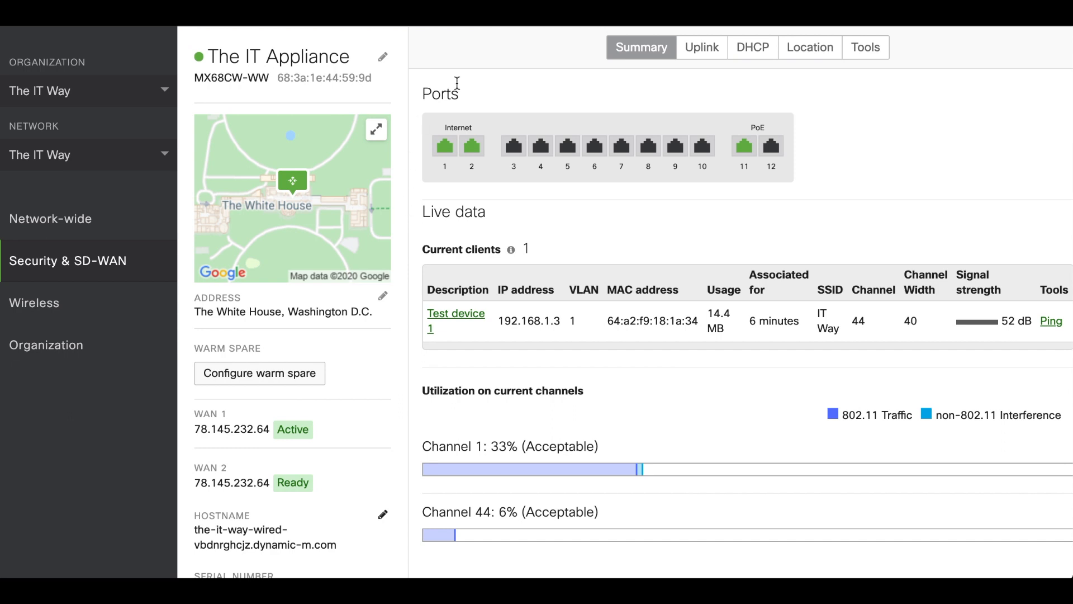
{"action": "left_click", "coordinate": [702, 51]}
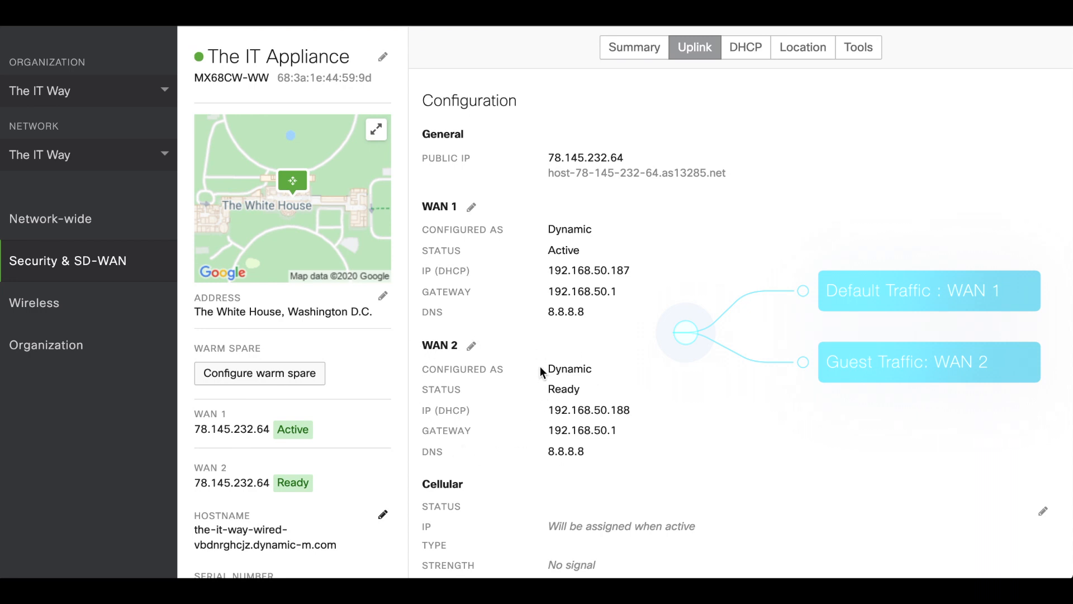
Step: Check the primary uplink options in the SD-WAN & traffic shaping settings and keep WAN 1 selected
{"action": "mouse_move", "coordinate": [134, 257]}
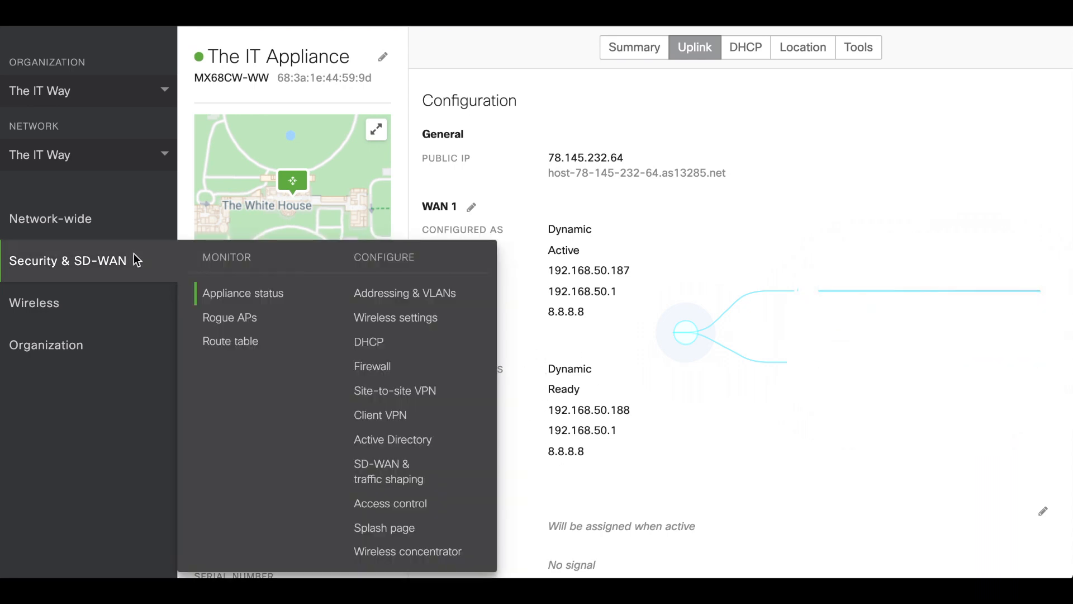
{"action": "left_click", "coordinate": [385, 479]}
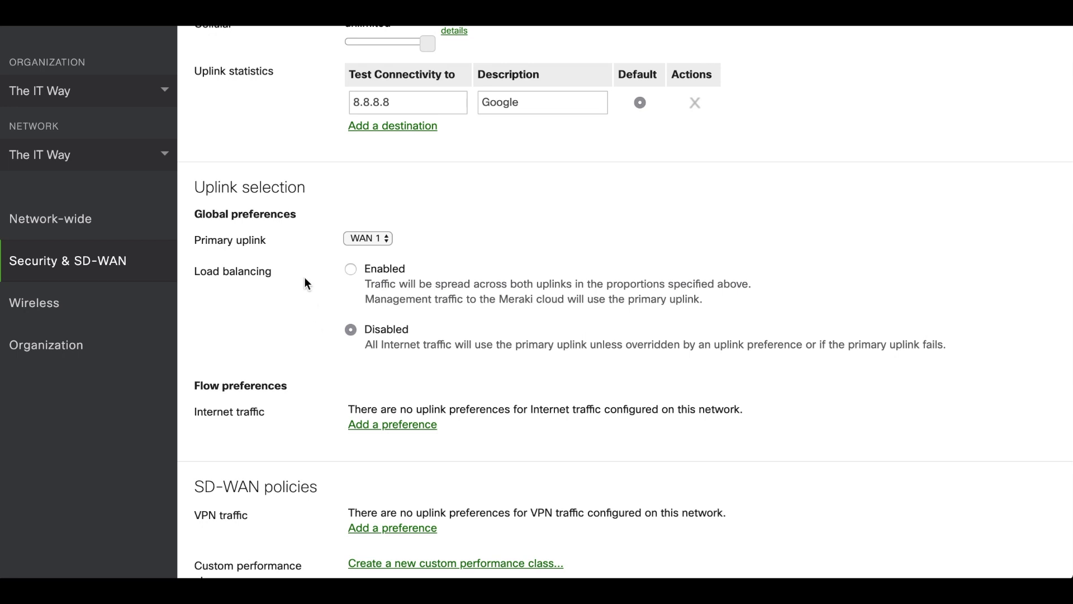
{"action": "left_click", "coordinate": [369, 239]}
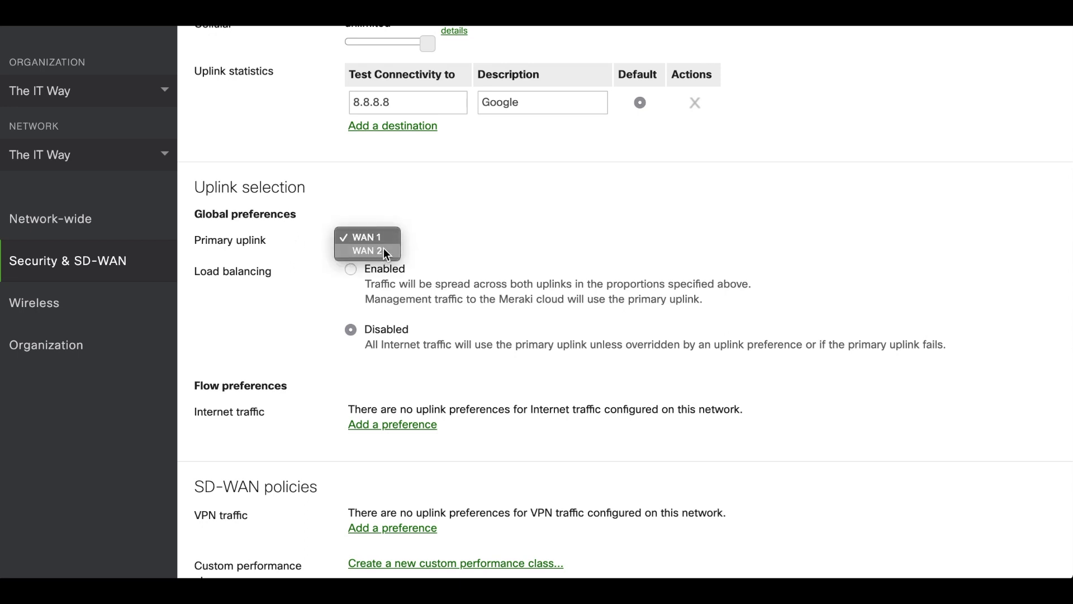
{"action": "left_click", "coordinate": [390, 234]}
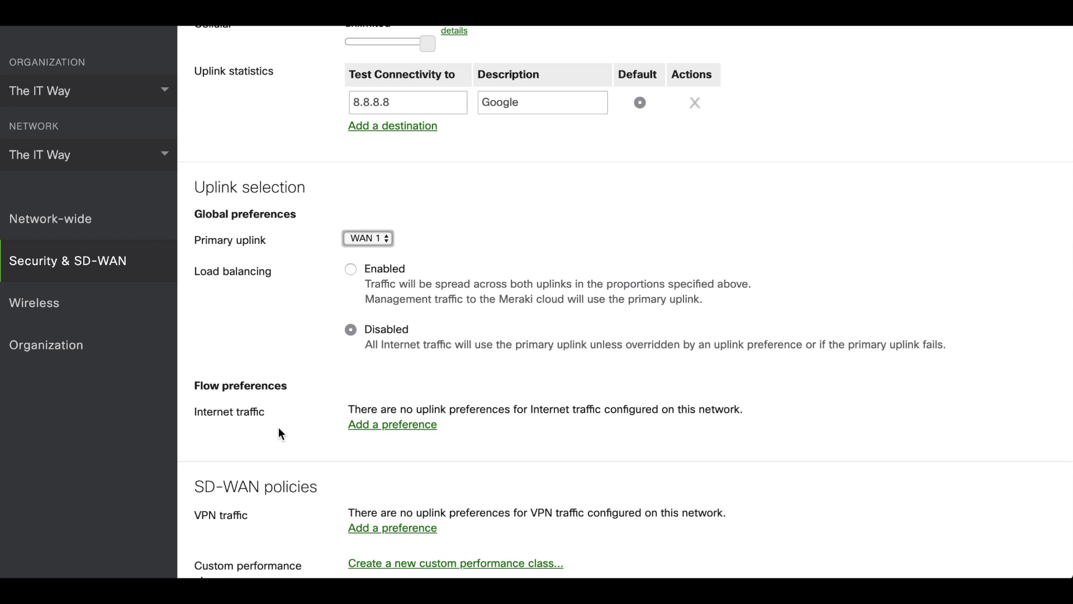
Step: Start an Internet traffic preference, discard it unsaved, and look up the Guest VLAN's subnet under Addressing & VLANs
{"action": "left_click", "coordinate": [391, 426]}
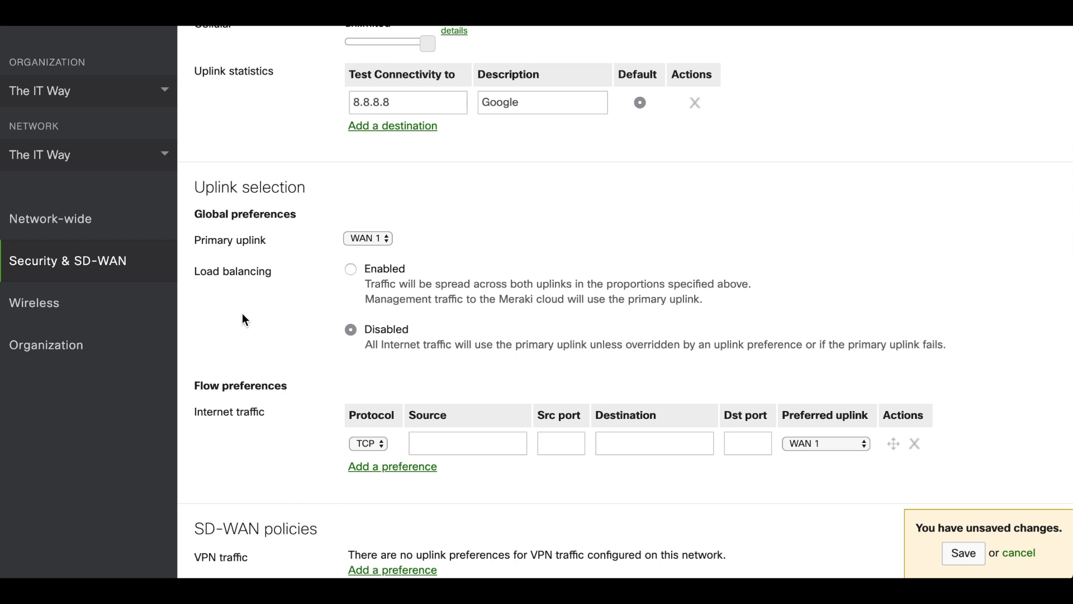
{"action": "mouse_move", "coordinate": [146, 253]}
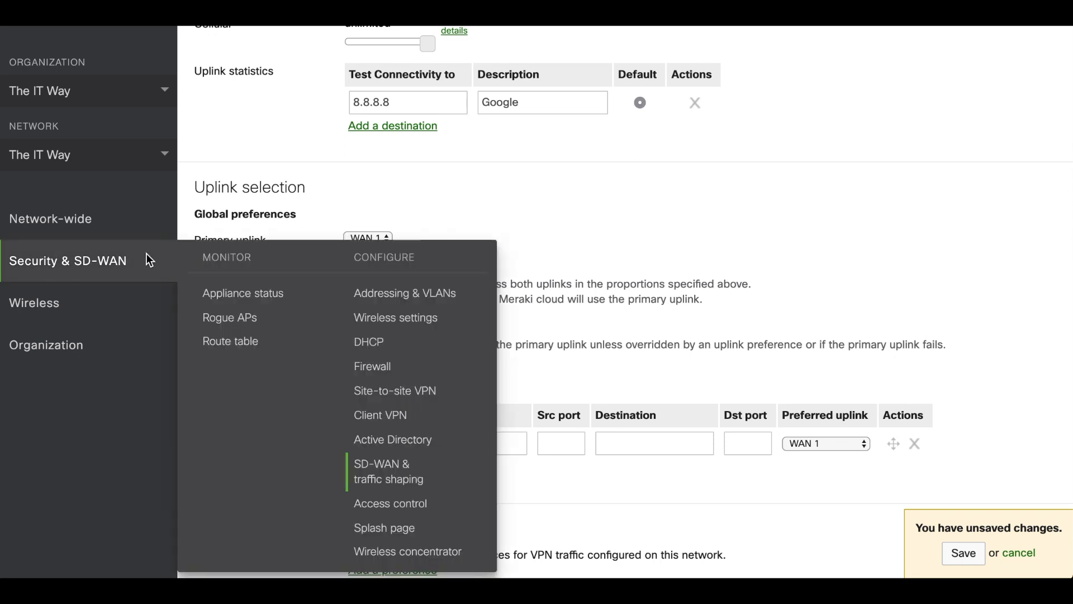
{"action": "left_click", "coordinate": [387, 299]}
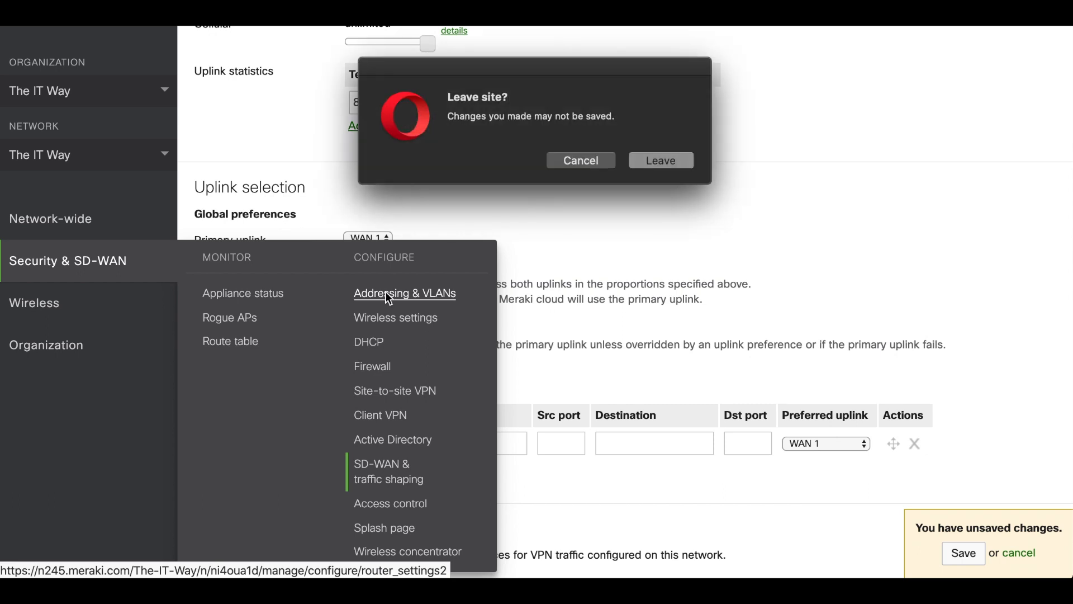
{"action": "left_click", "coordinate": [661, 162]}
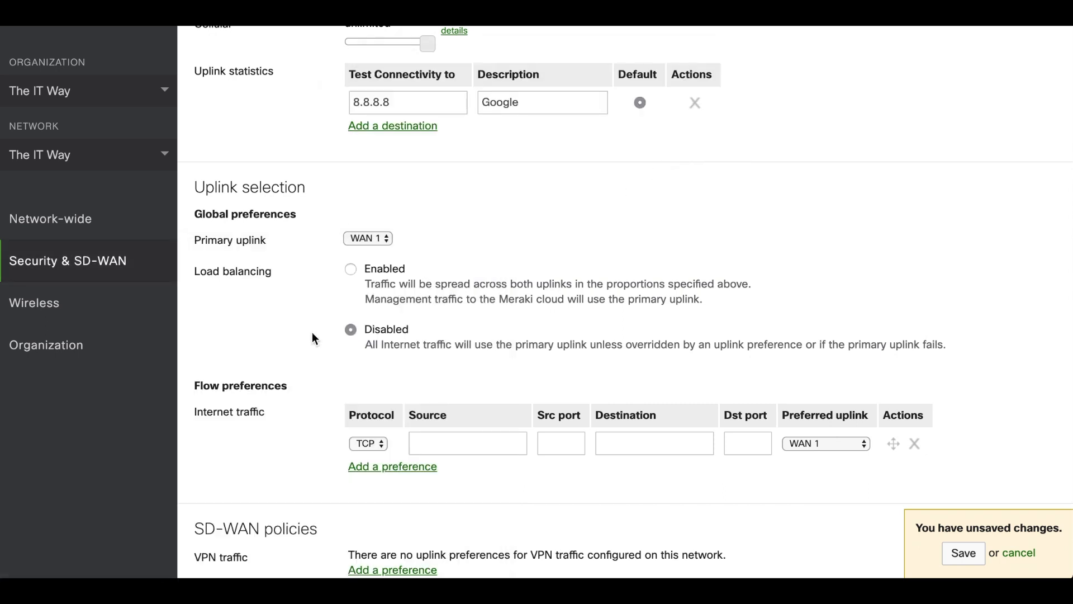
{"action": "scroll", "coordinate": [295, 374], "scroll_direction": "down", "scroll_amount": 8}
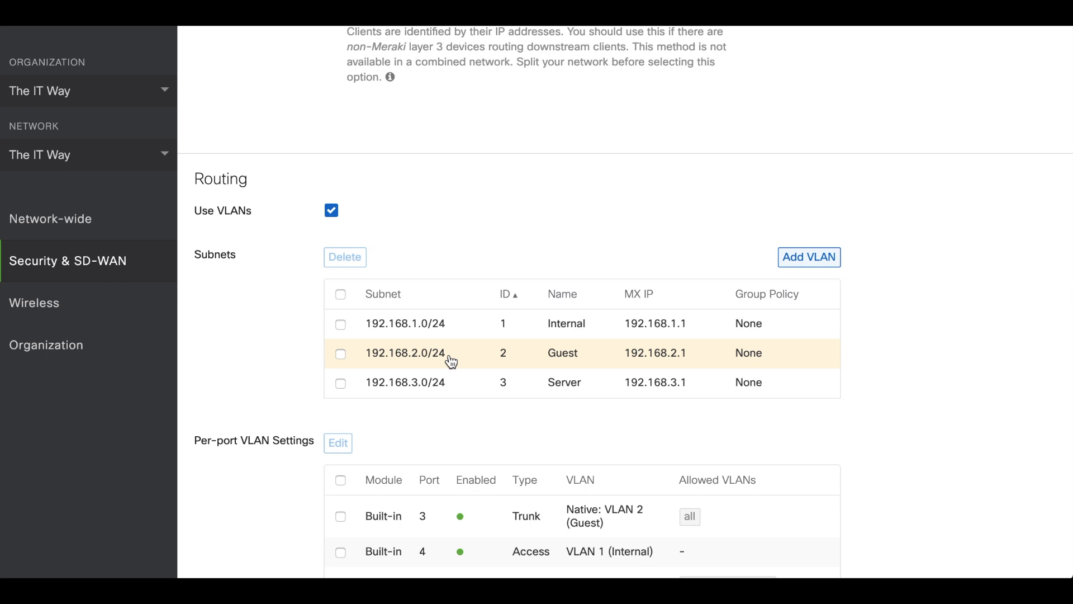
Step: Add an Internet traffic flow preference in SD-WAN & traffic shaping with 192.168.2.0/24 as the source
{"action": "mouse_move", "coordinate": [163, 259]}
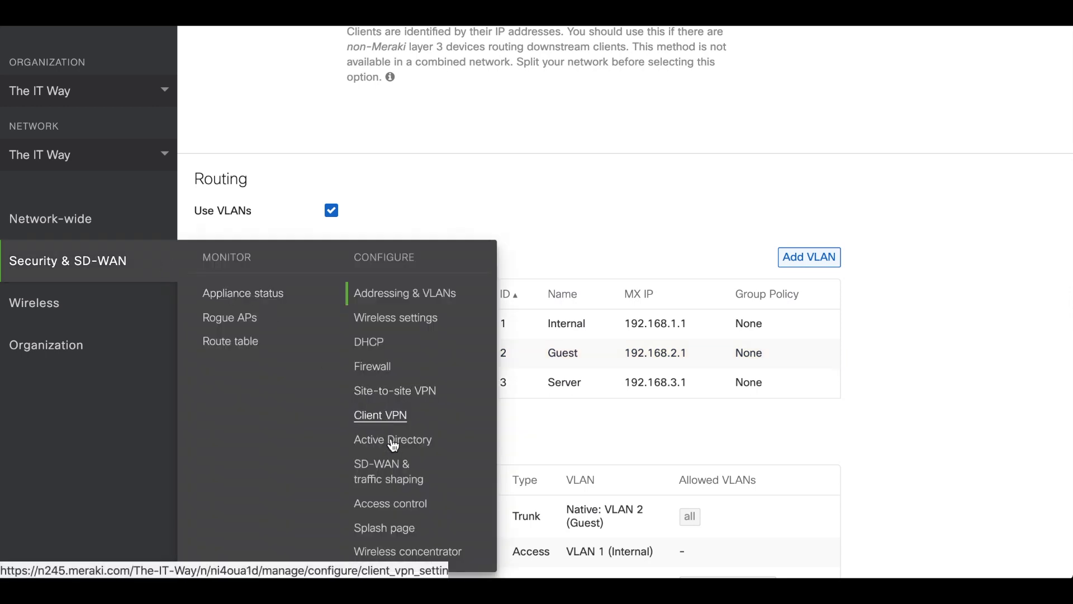
{"action": "left_click", "coordinate": [395, 472]}
{"action": "scroll", "coordinate": [326, 428], "scroll_direction": "down", "scroll_amount": 1}
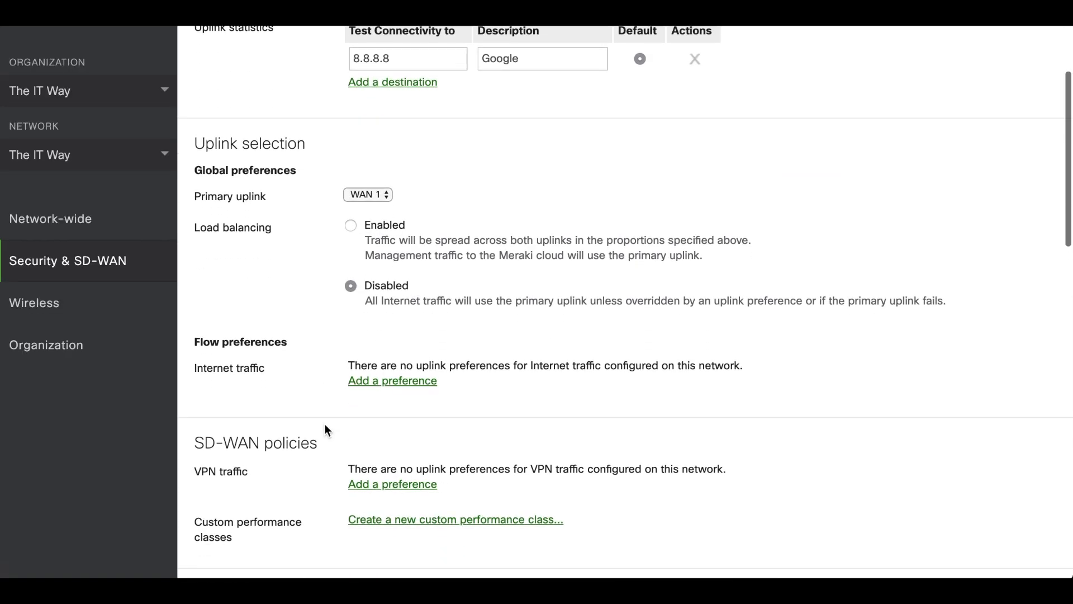
{"action": "left_click", "coordinate": [386, 381]}
{"action": "left_click", "coordinate": [445, 402]}
{"action": "type", "text": "192.168.2.0/24"}
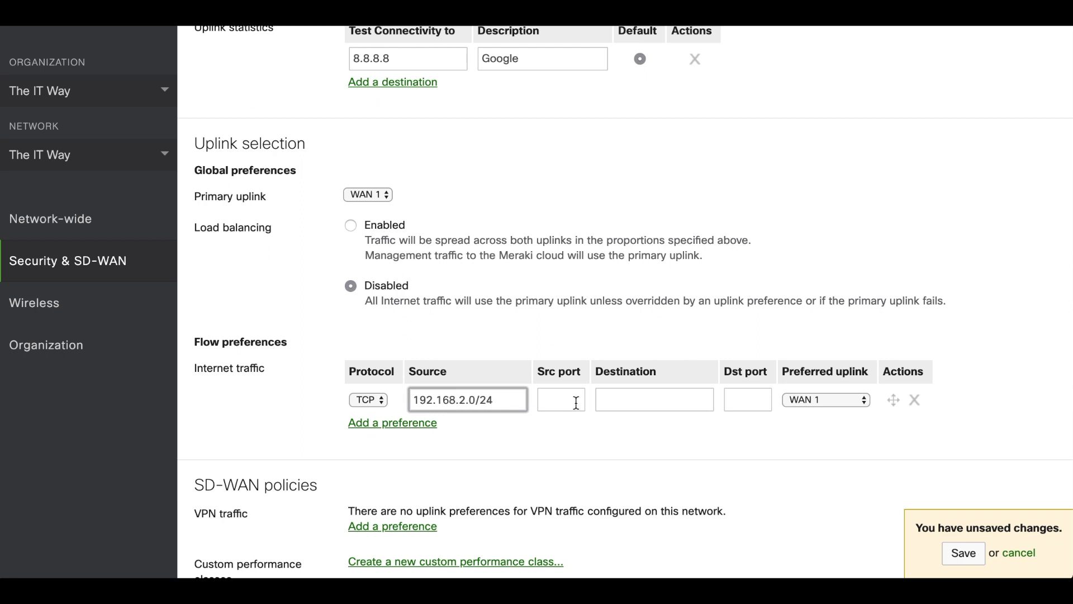
Step: Set the source port, destination and destination port of the 192.168.2.0/24 flow preference to Any
{"action": "left_click", "coordinate": [568, 400]}
{"action": "type", "text": "Any"}
{"action": "left_click", "coordinate": [645, 400]}
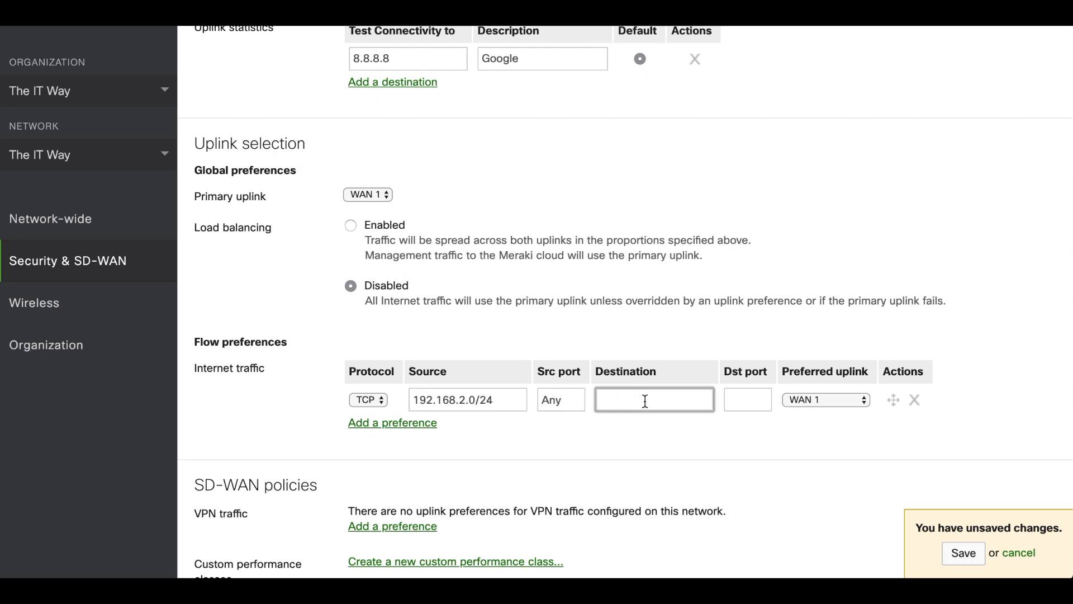
{"action": "type", "text": "Any"}
{"action": "left_click", "coordinate": [748, 399]}
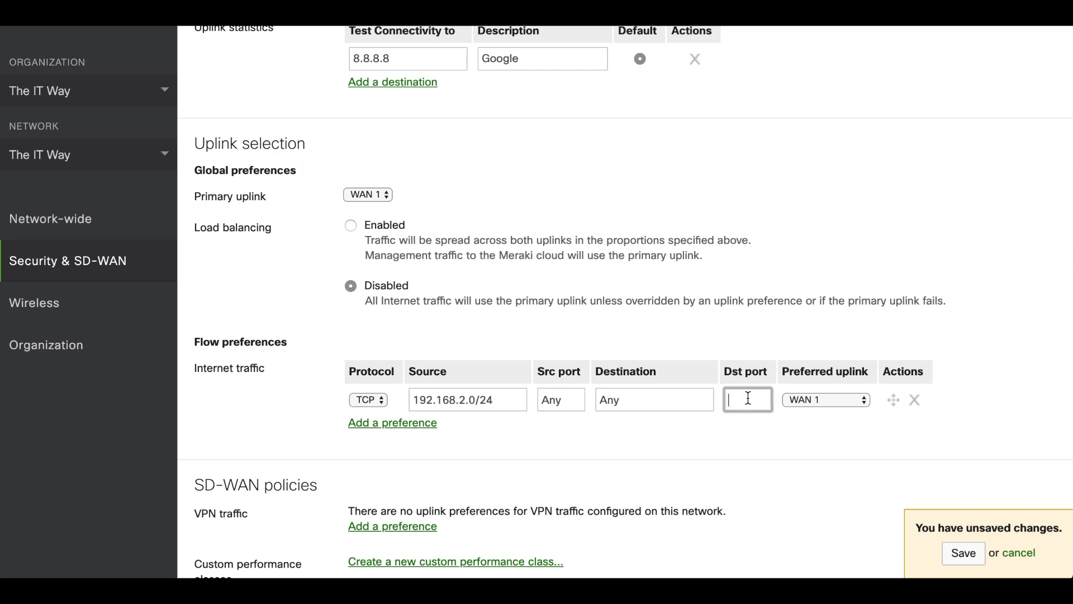
{"action": "type", "text": "Any"}
Step: Set the guest subnet preference's protocol to Any and its preferred uplink to WAN 2
{"action": "left_click", "coordinate": [357, 398]}
{"action": "left_click", "coordinate": [363, 425]}
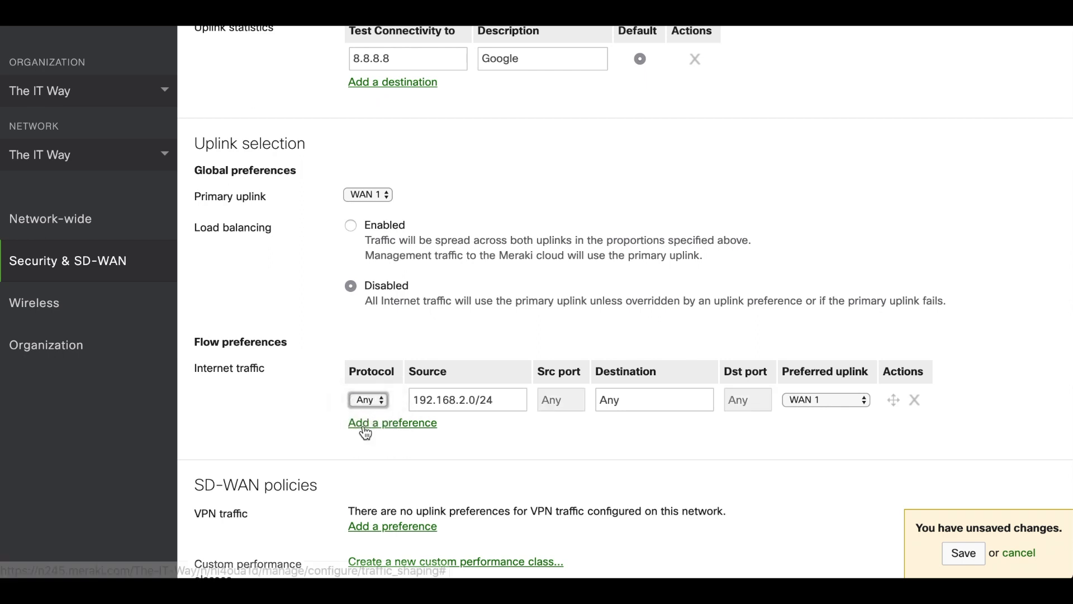
{"action": "left_click", "coordinate": [812, 403]}
{"action": "left_click", "coordinate": [817, 415]}
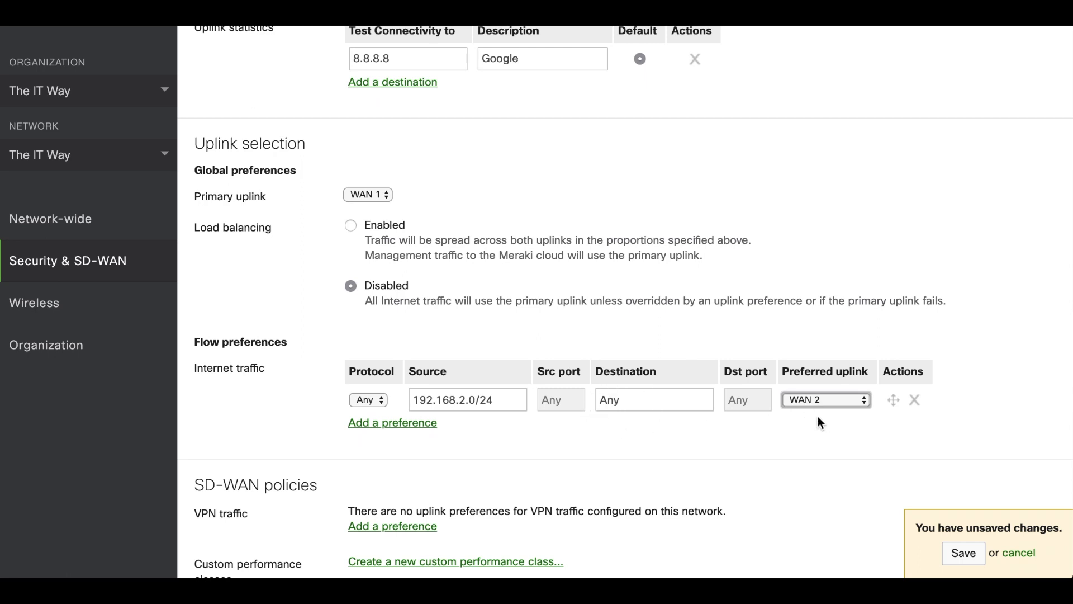
{"action": "left_click", "coordinate": [425, 423]}
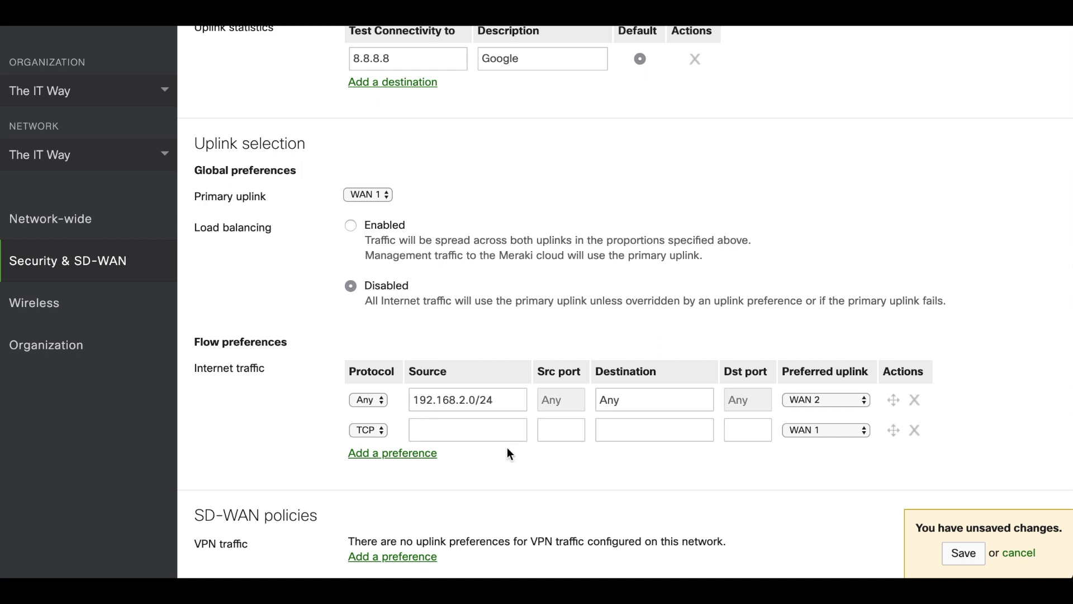
{"action": "left_click", "coordinate": [370, 431]}
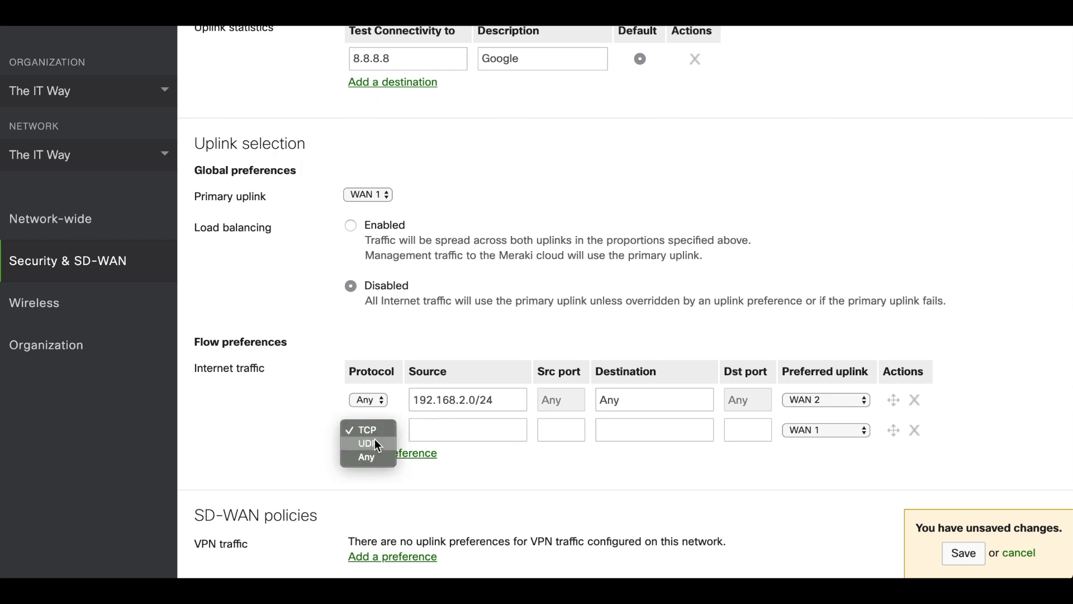
{"action": "left_click", "coordinate": [510, 449]}
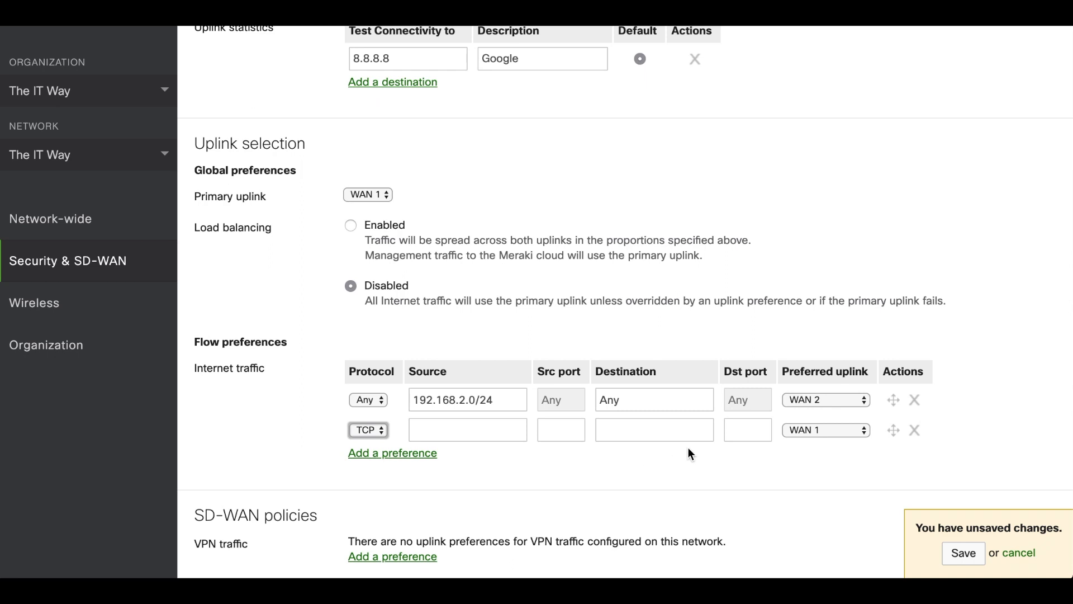
{"action": "left_click", "coordinate": [825, 435]}
{"action": "left_click", "coordinate": [721, 468]}
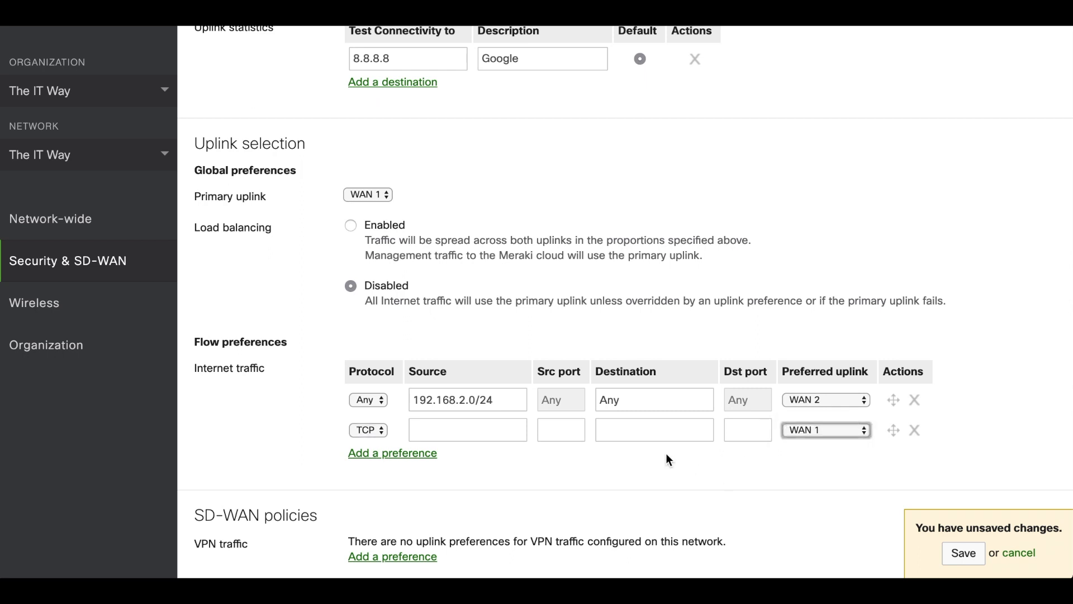
{"action": "left_click", "coordinate": [917, 438]}
Step: Save the SD-WAN & traffic shaping changes and check the stored Internet traffic flow preference
{"action": "left_click", "coordinate": [970, 555]}
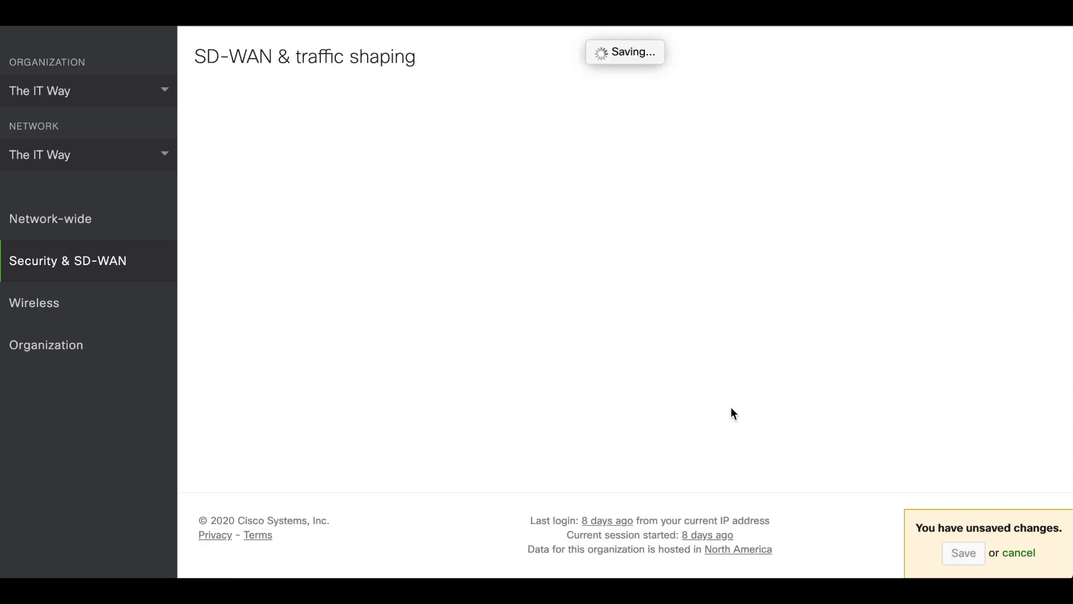
{"action": "scroll", "coordinate": [777, 427], "scroll_direction": "down", "scroll_amount": 6}
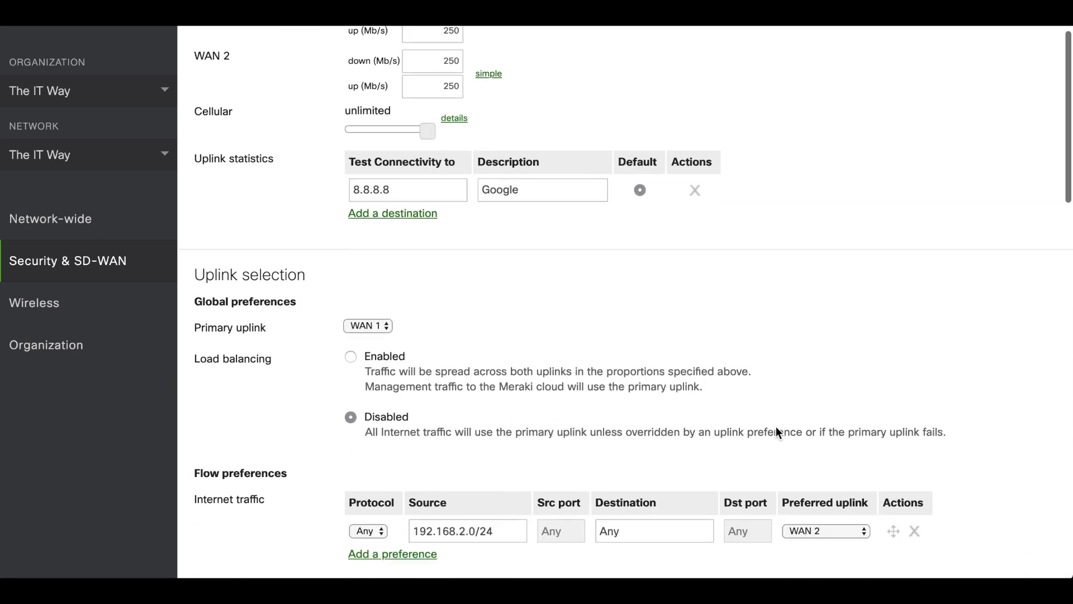